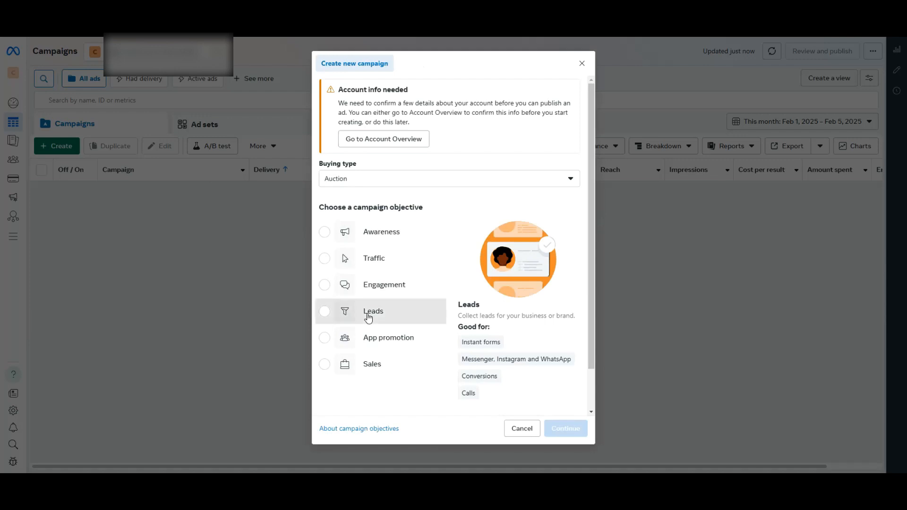
- Create a campaign with the Leads objective using the manual leads campaign setup
click(368, 318)
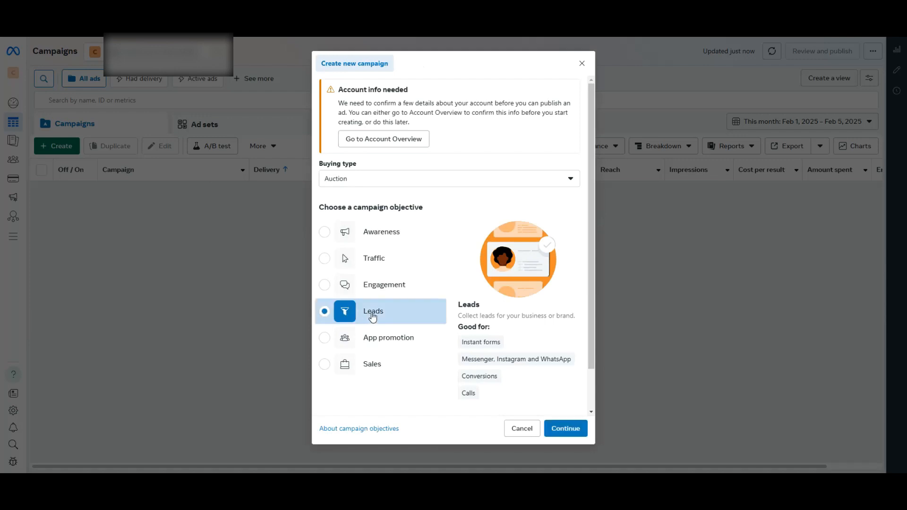
click(566, 429)
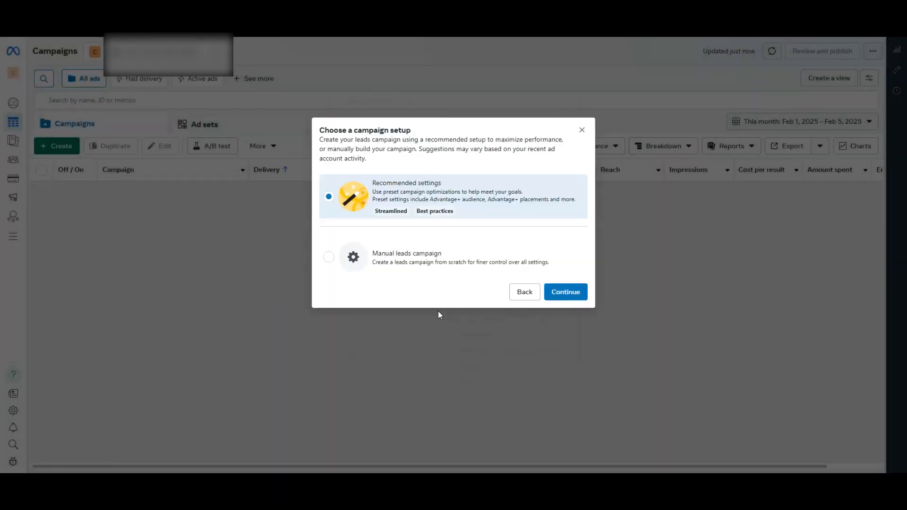
click(379, 265)
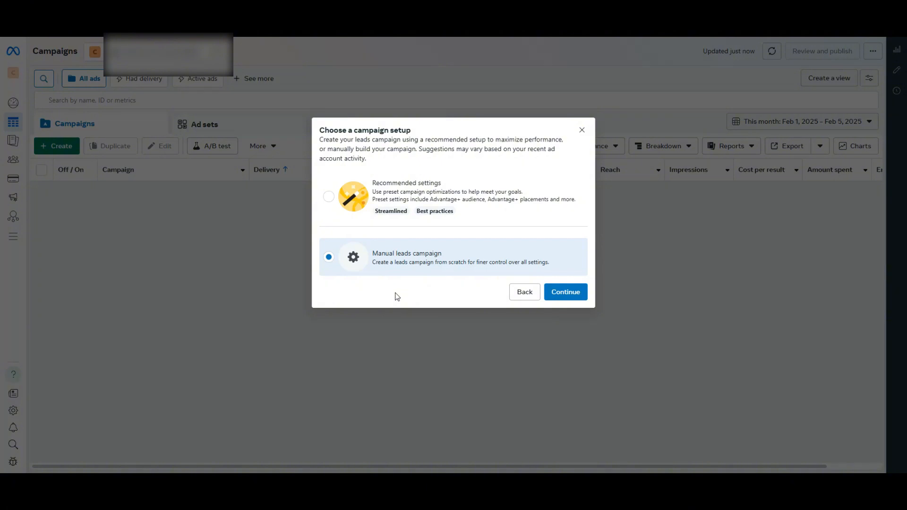
click(565, 294)
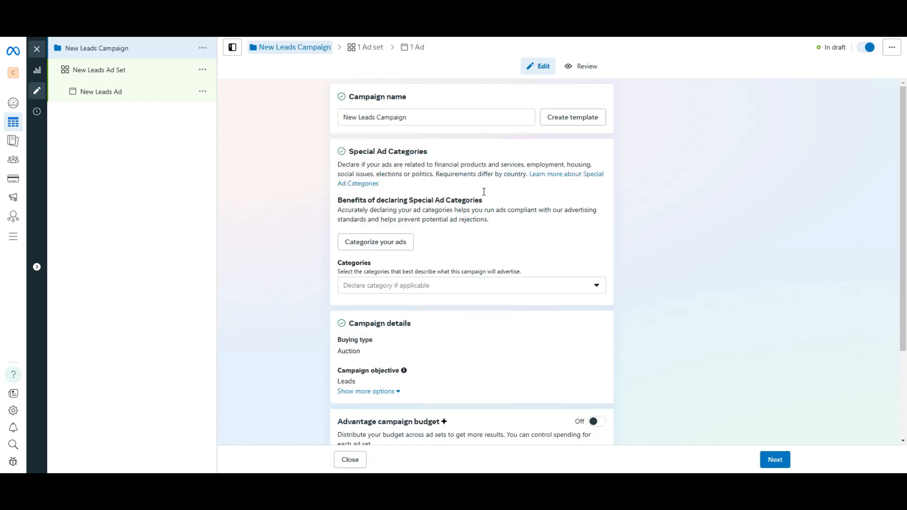
- Accept the Lead Ads Terms for the Facebook Page in the new leads ad set
scroll(432, 249, down, 3)
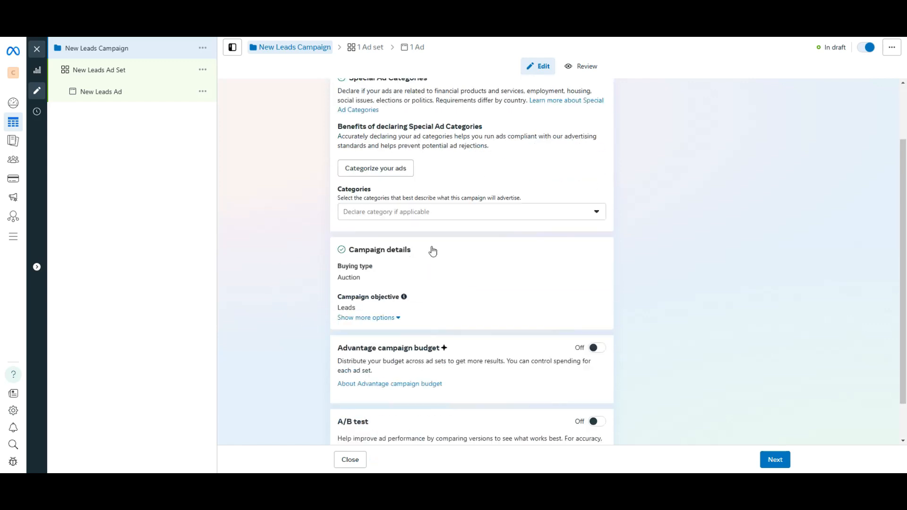
click(162, 79)
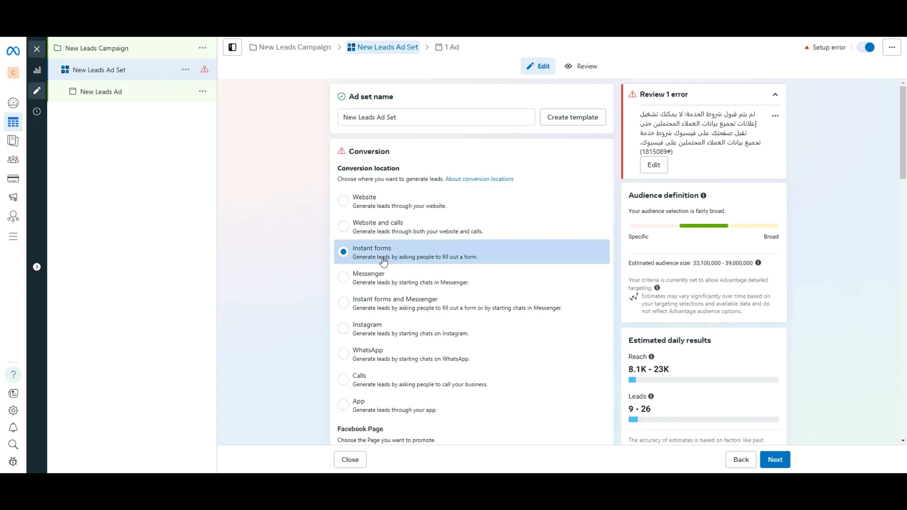
scroll(373, 259, down, 6)
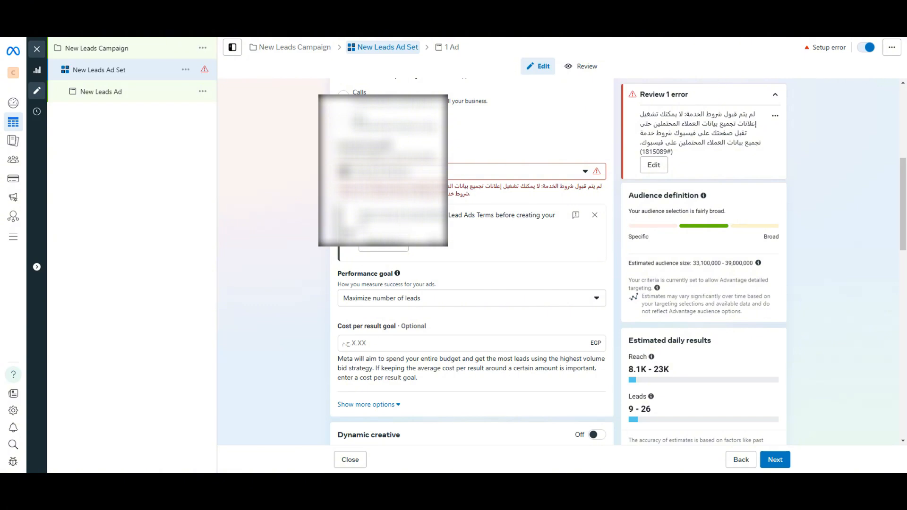
click(385, 249)
click(553, 338)
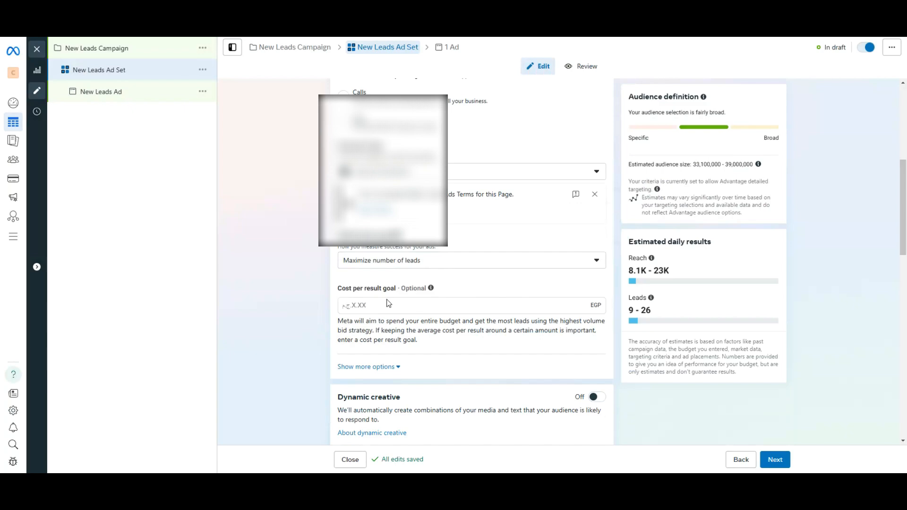
- Switch the ad set from Advantage+ audience to the original audience options
scroll(389, 302, down, 8)
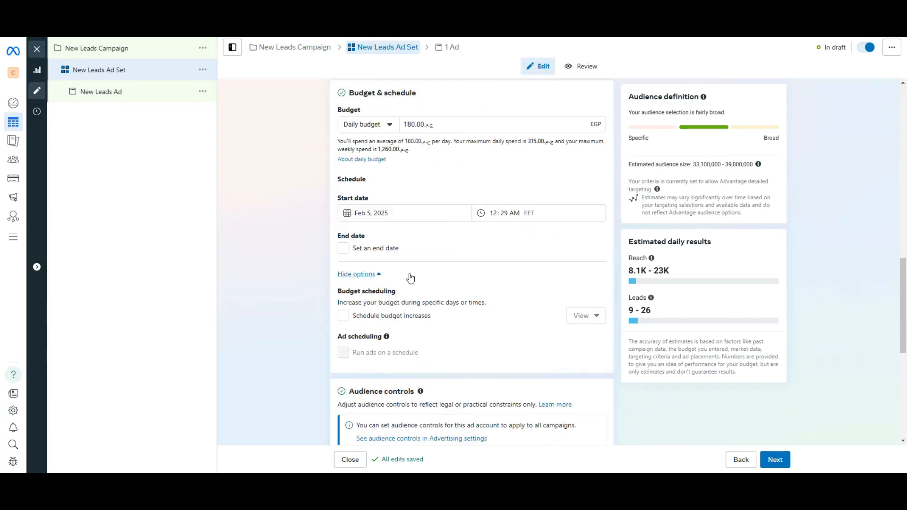
scroll(410, 278, down, 4)
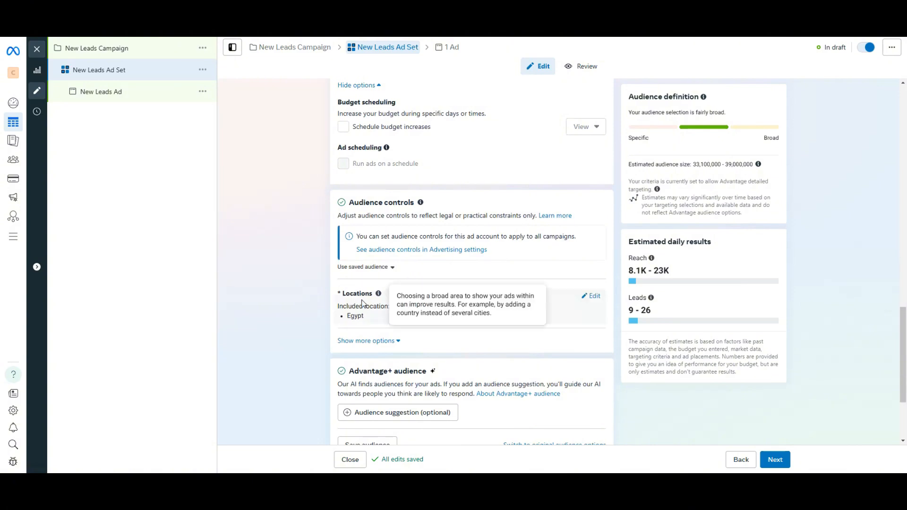
scroll(406, 304, down, 2)
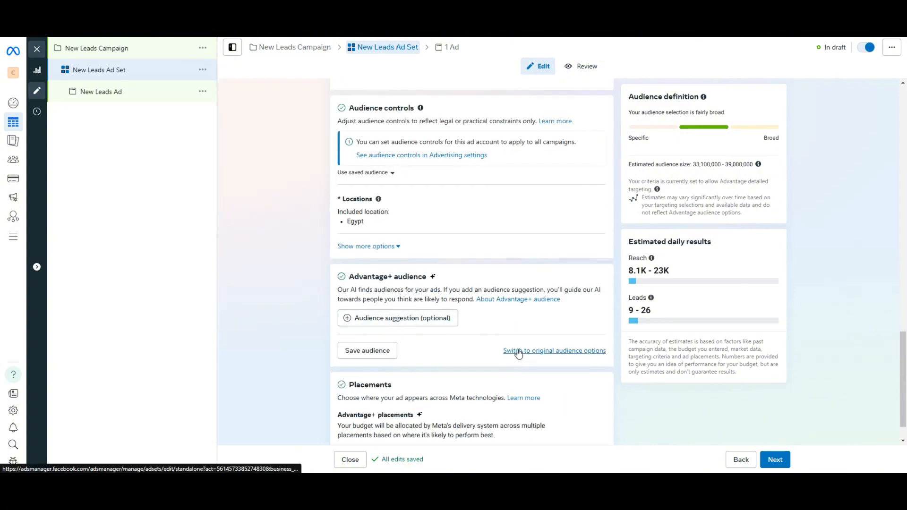
click(567, 352)
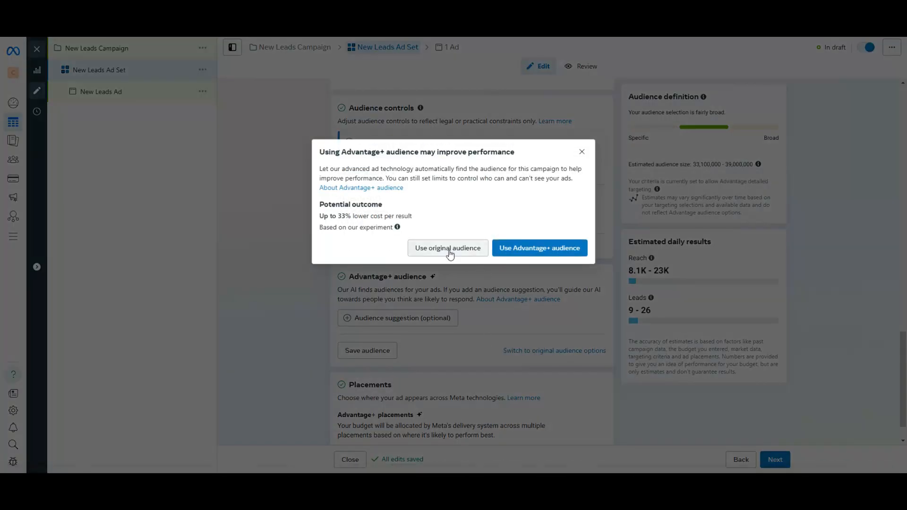
click(448, 250)
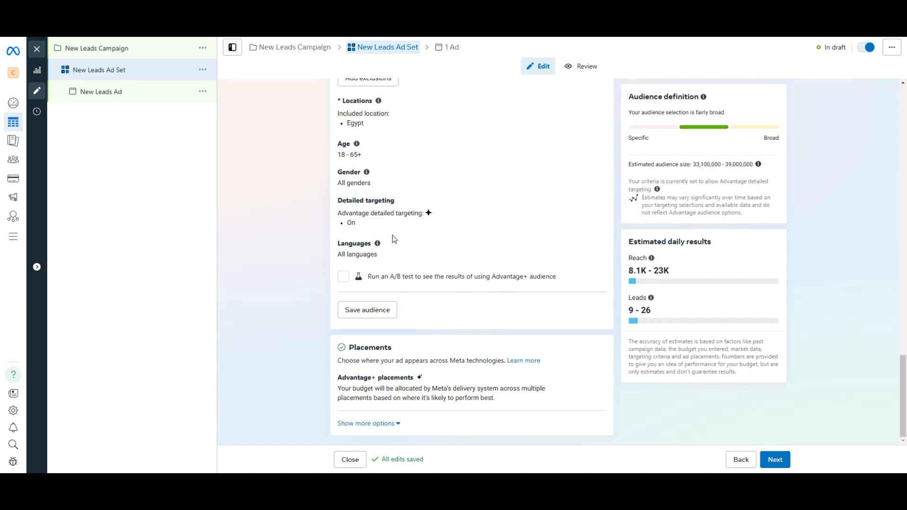
- Turn off Advantage detailed targeting in the ad set's detailed targeting settings
mouse_move(501, 225)
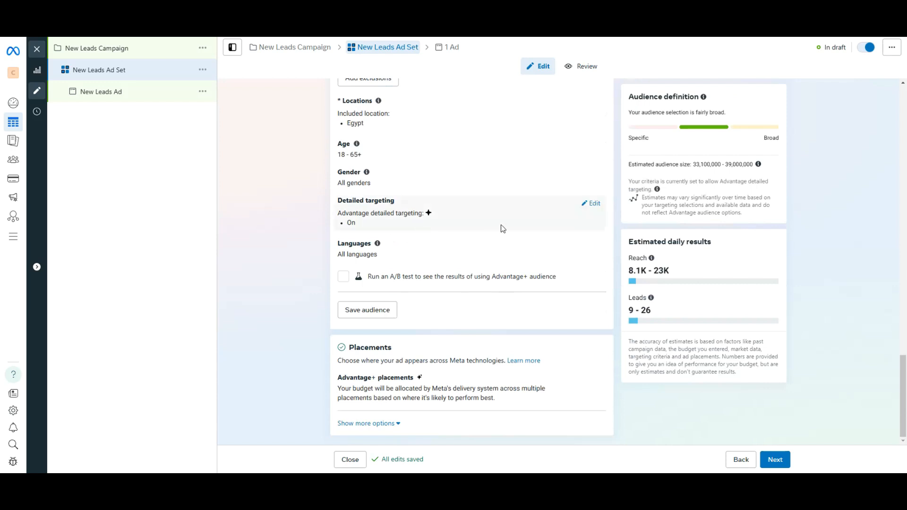
click(592, 208)
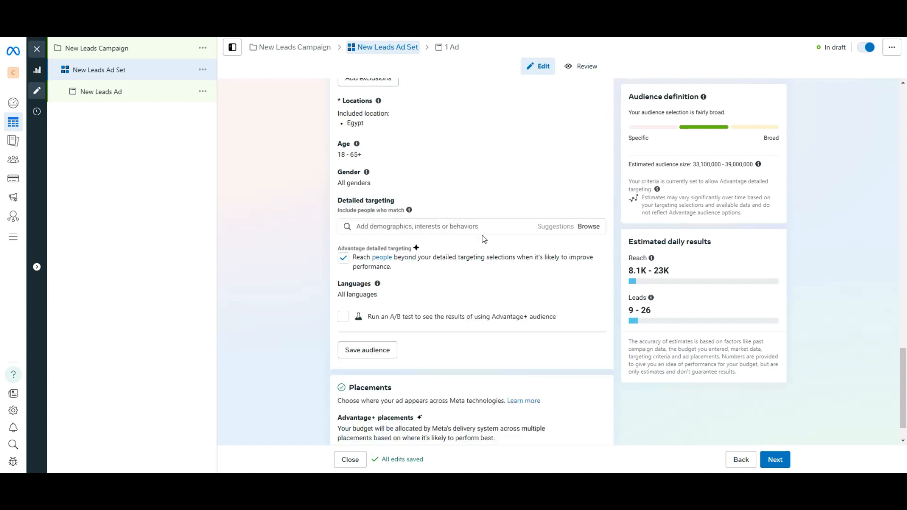
click(344, 259)
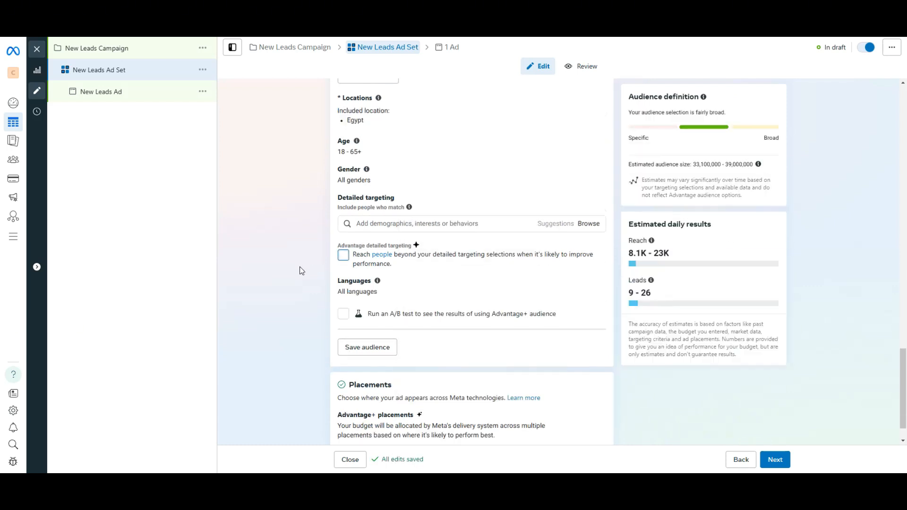
scroll(316, 274, down, 1)
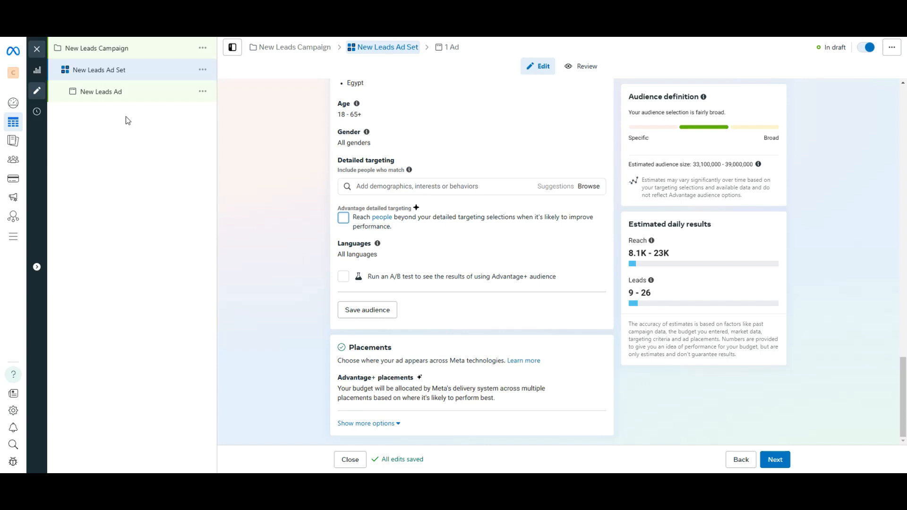
- Start creating a new instant form as the destination of the new leads ad
click(112, 94)
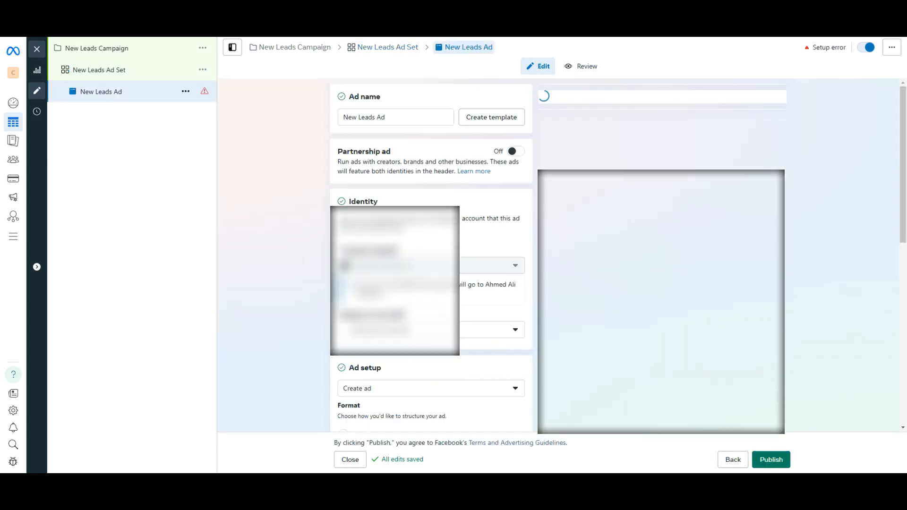
scroll(431, 255, down, 4)
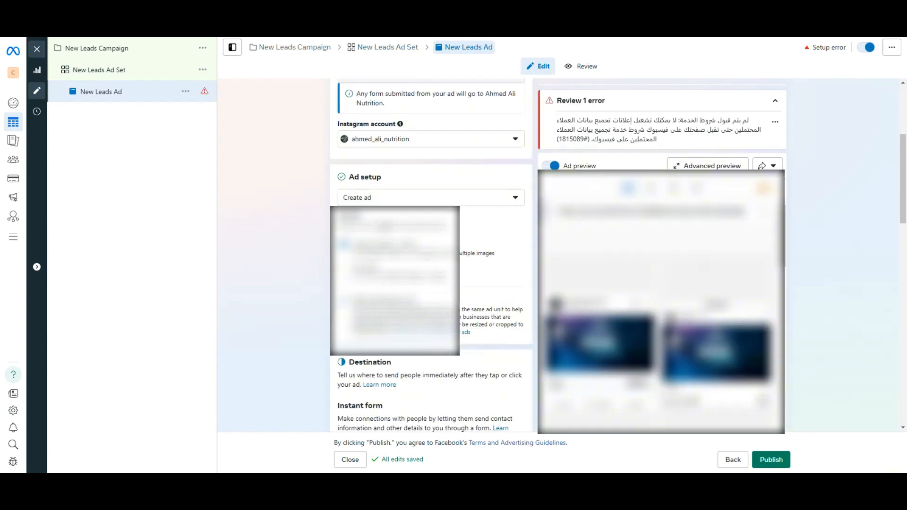
scroll(384, 181, down, 6)
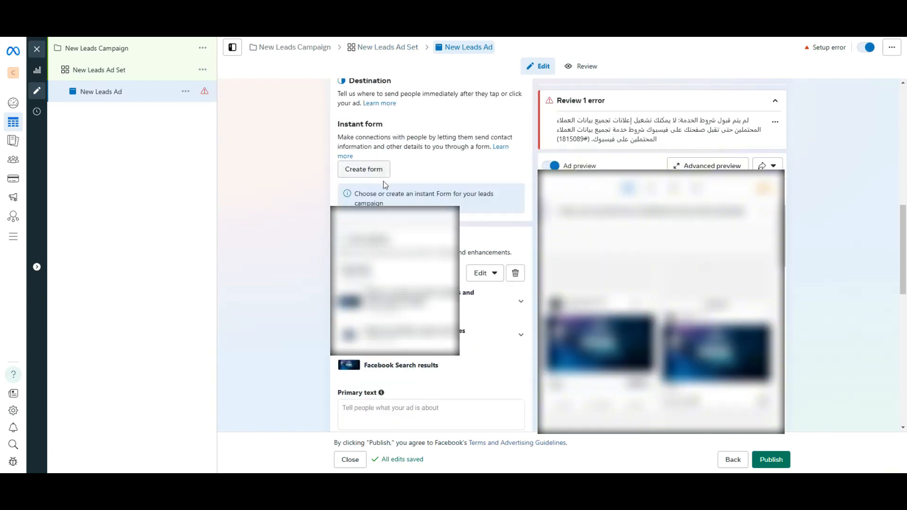
scroll(384, 180, up, 4)
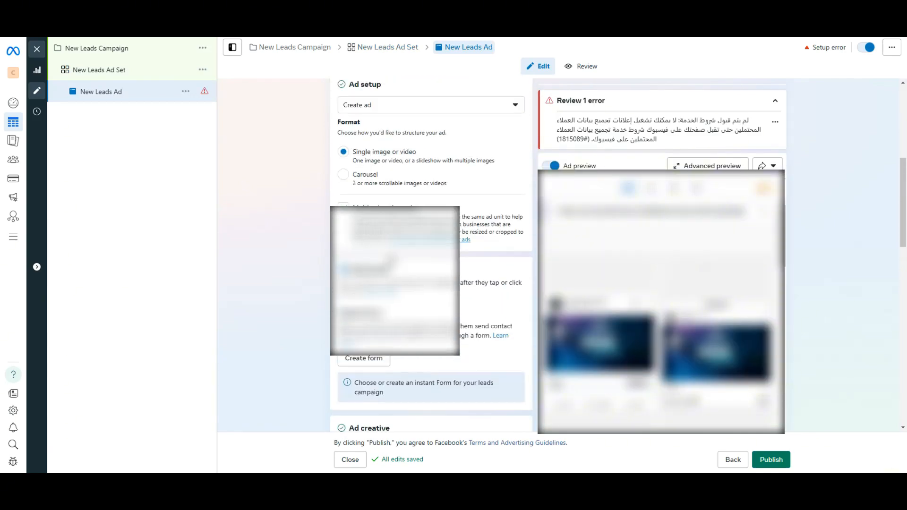
click(375, 361)
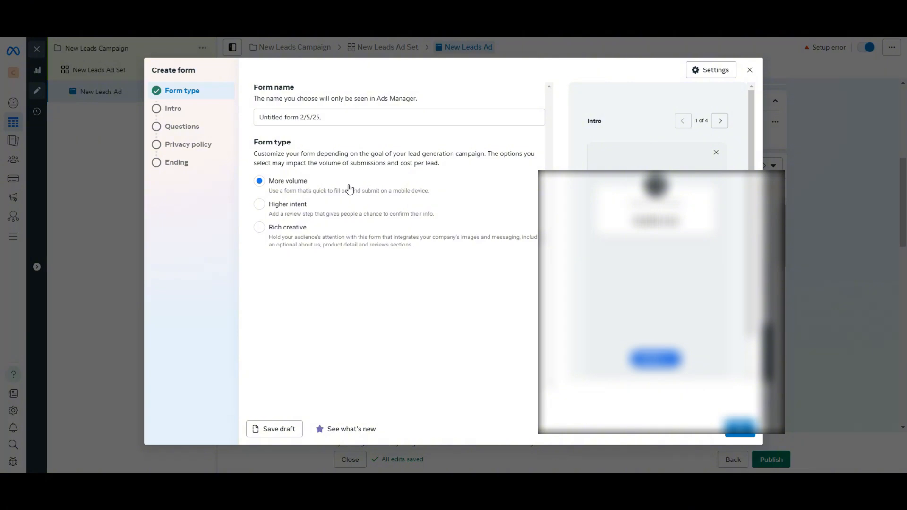
- Try the Higher intent and Rich creative form types, returning to More volume
click(278, 211)
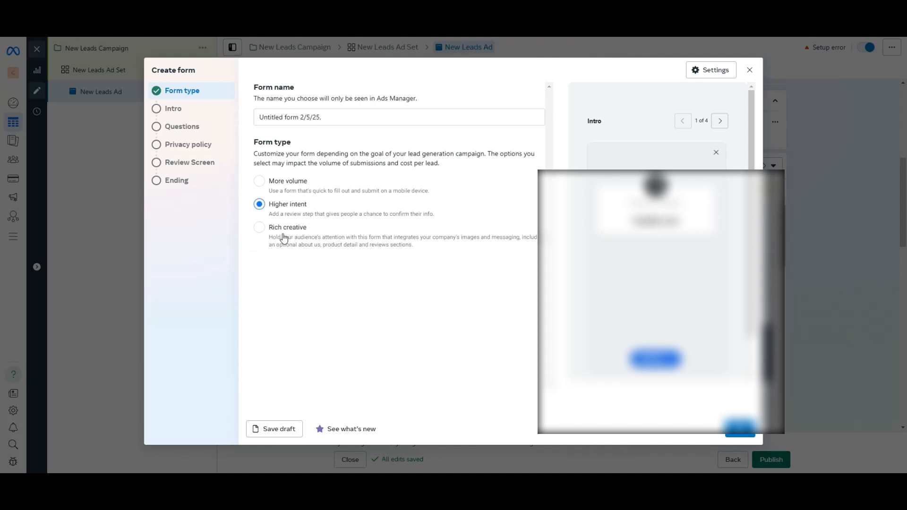
click(260, 229)
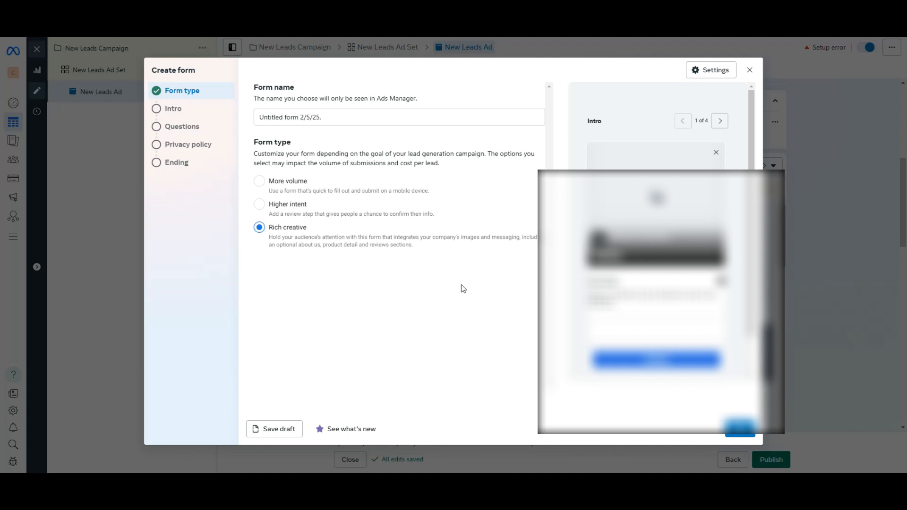
click(272, 184)
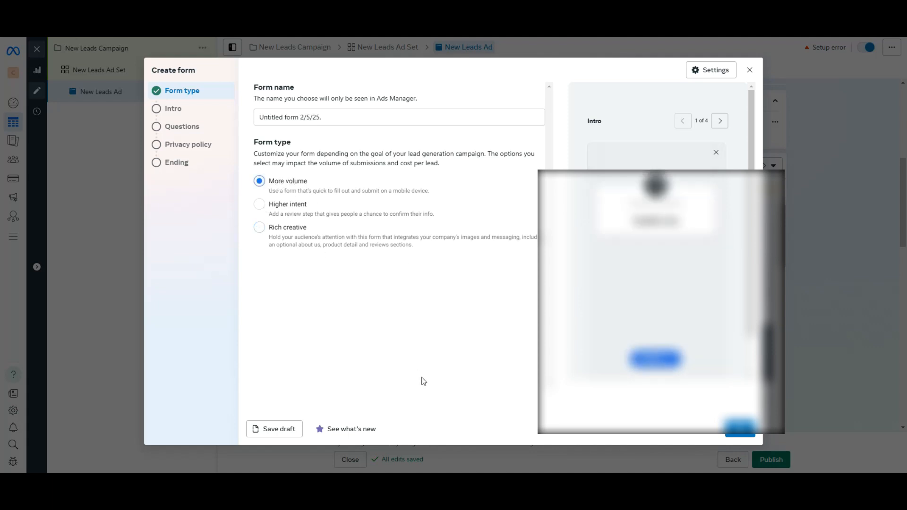
- Continue to the form's intro and its greeting headline and description fields
click(740, 435)
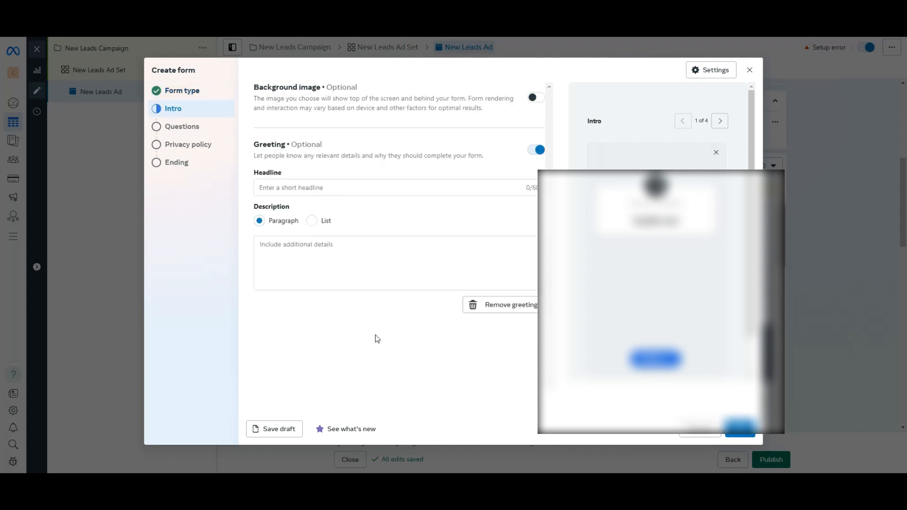
click(264, 190)
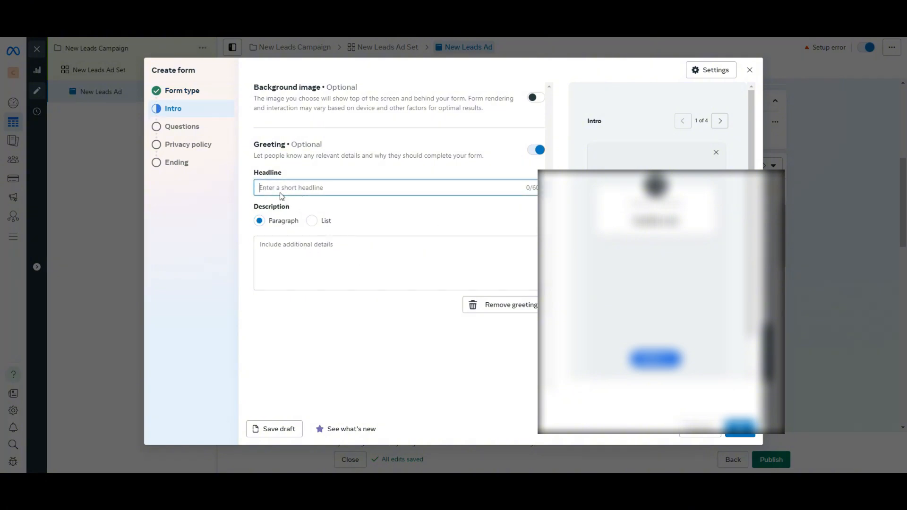
click(299, 253)
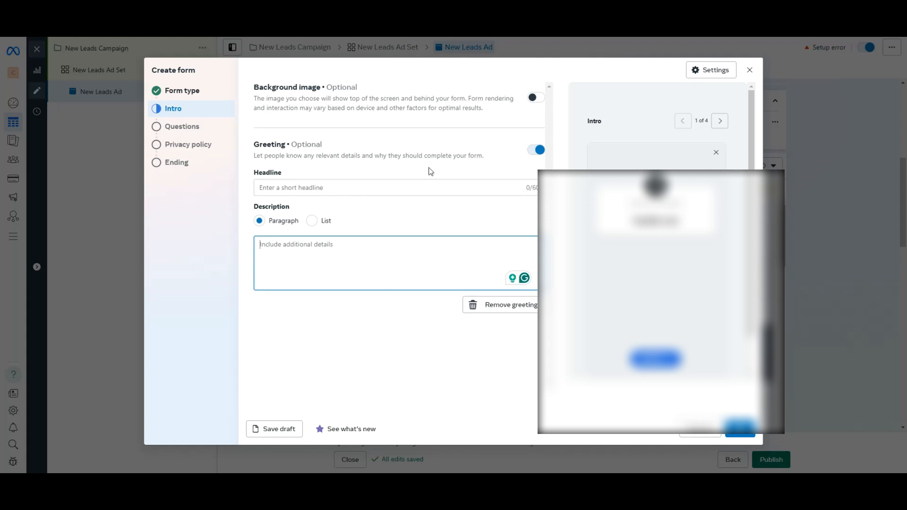
- Set the form's sharing to Open in the form settings
click(703, 71)
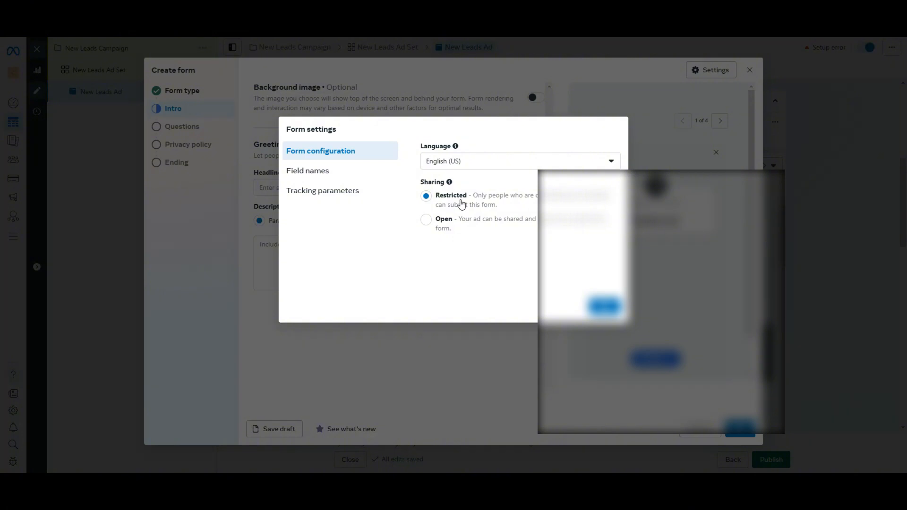
click(426, 220)
click(447, 231)
click(604, 306)
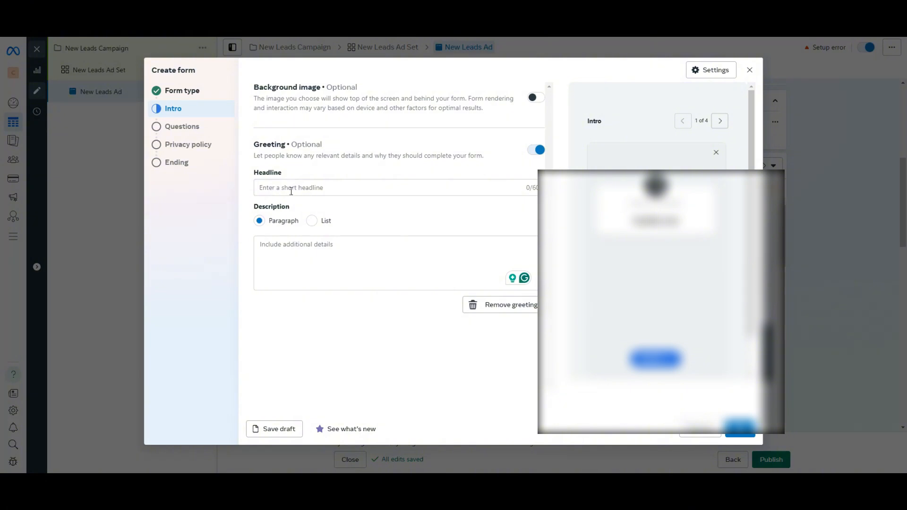
- Leave the greeting blank and add a Phone number field to the contact information in the form's questions
click(297, 249)
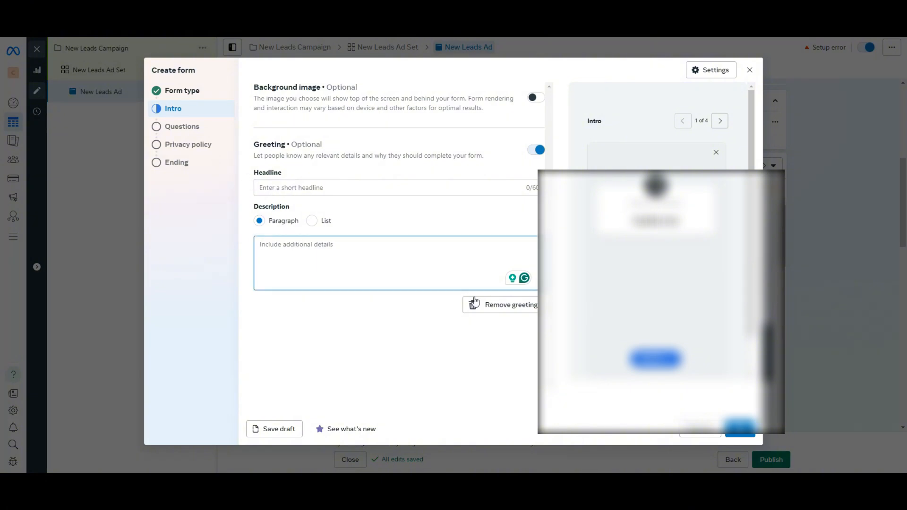
click(745, 434)
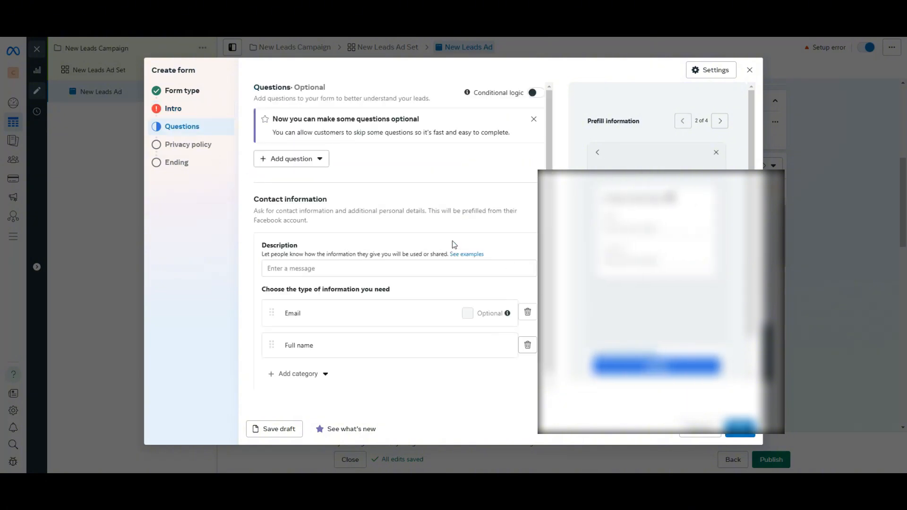
scroll(336, 267, down, 1)
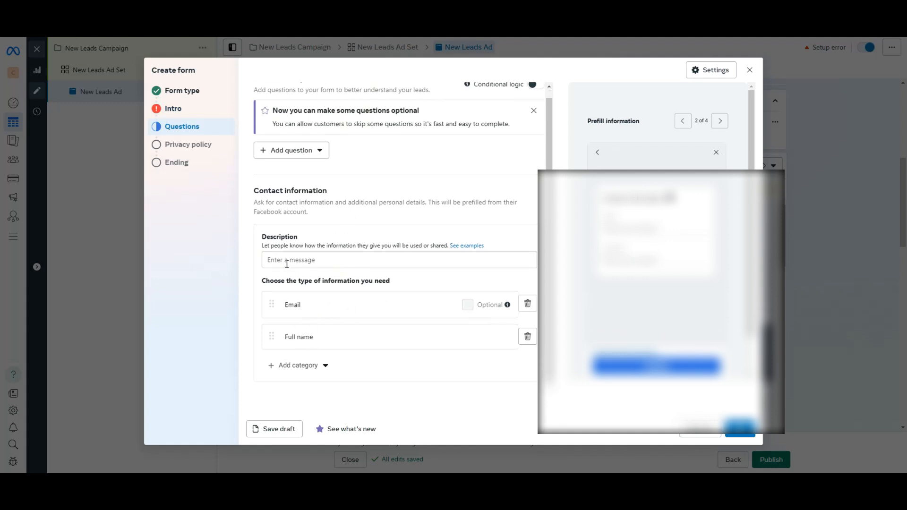
click(322, 366)
mouse_move(336, 286)
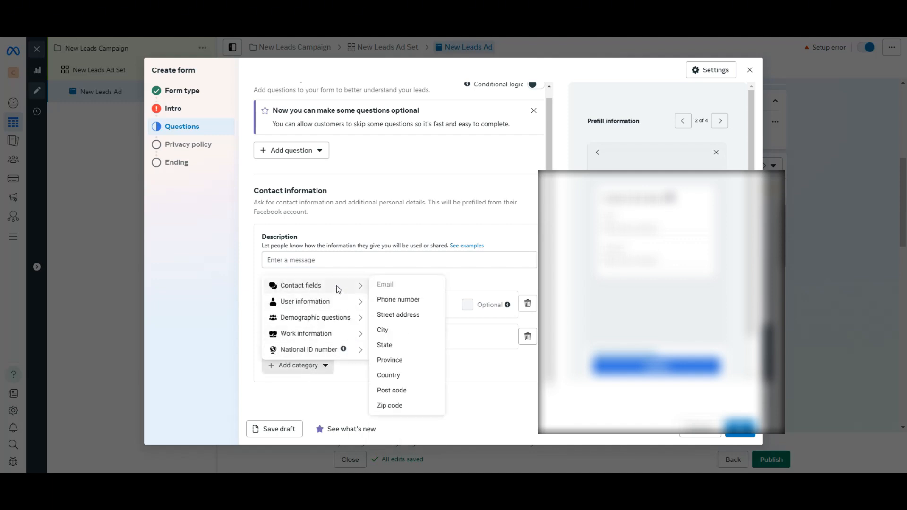
click(398, 298)
scroll(334, 331, down, 1)
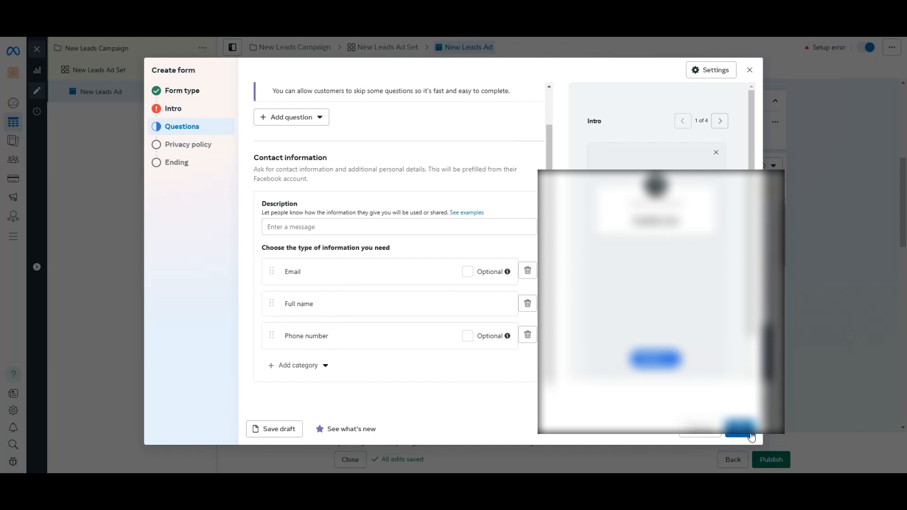
- Continue to the form's privacy policy and go to its link field, leaving the link blank
click(740, 435)
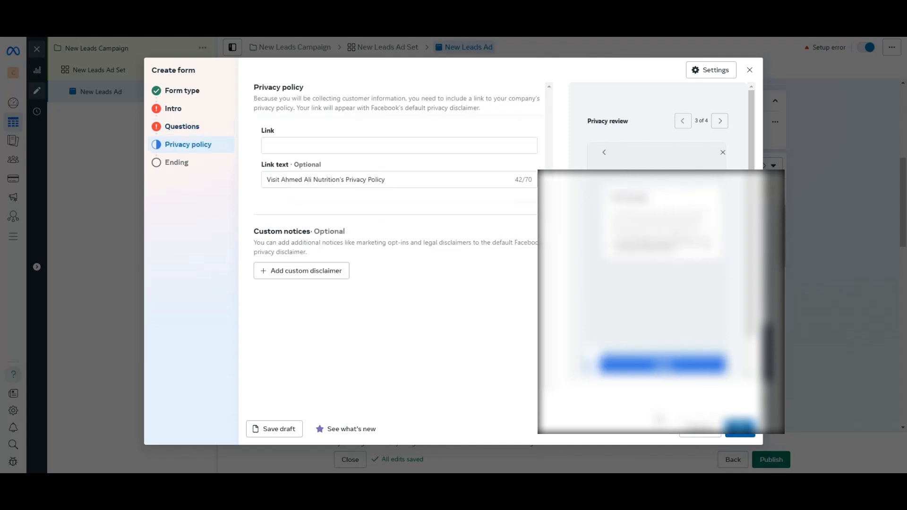
click(291, 149)
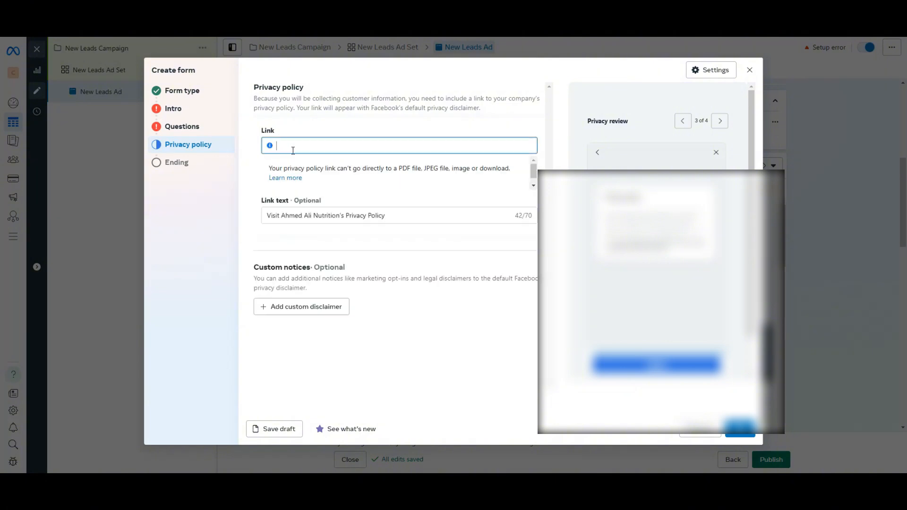
click(277, 119)
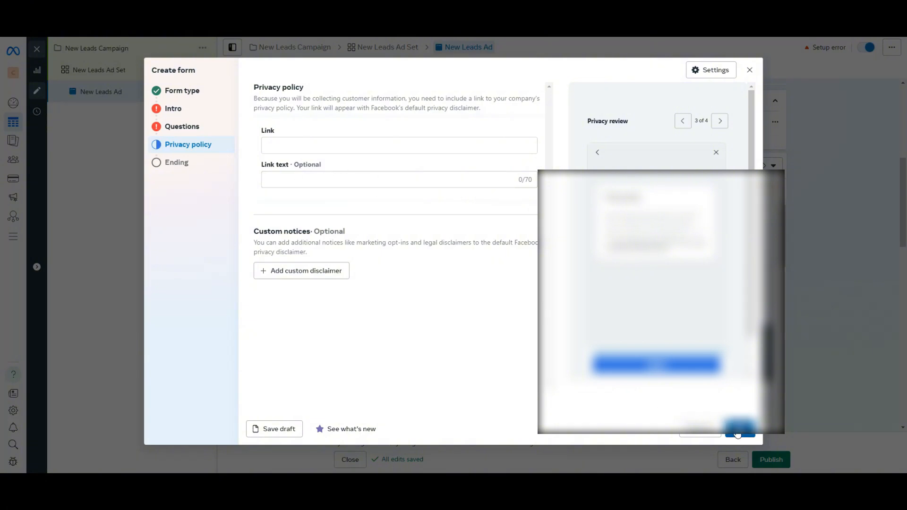
- Continue to the form's ending and try the Call business and View file additional actions, returning to Go to website
click(737, 436)
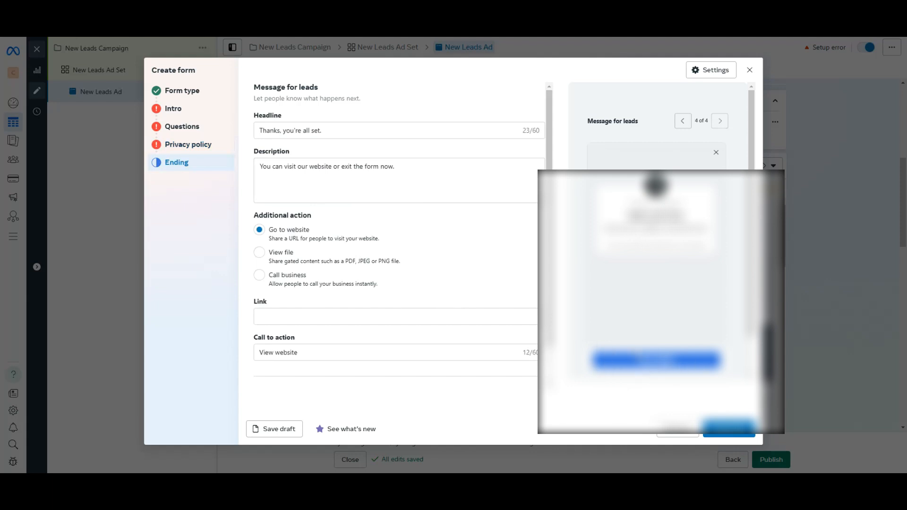
click(265, 278)
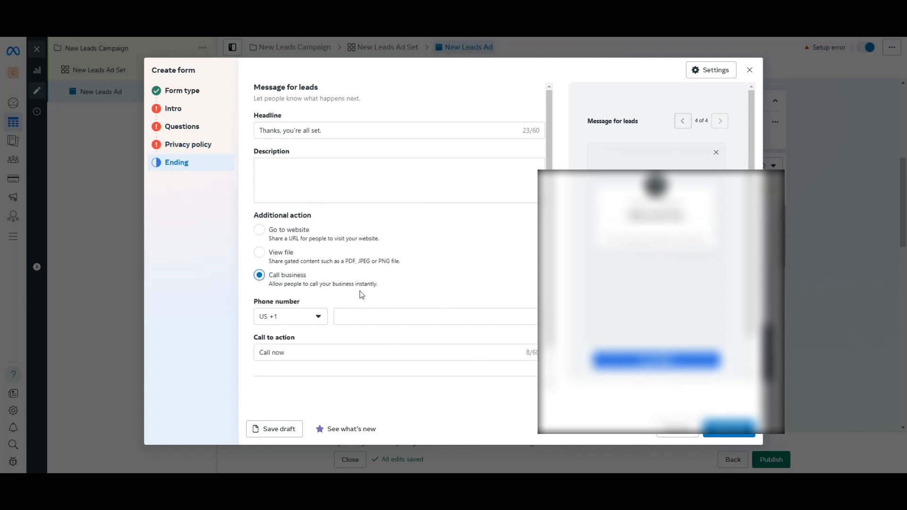
click(261, 254)
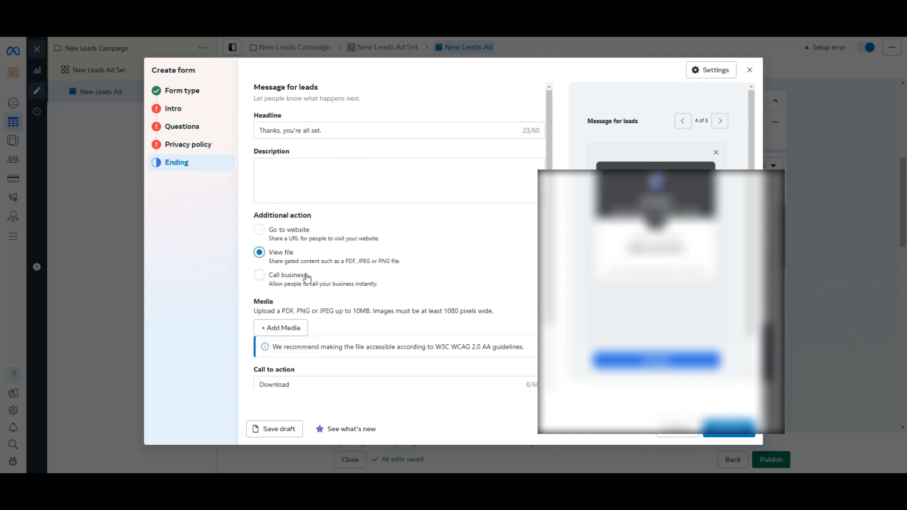
scroll(304, 272, down, 2)
scroll(300, 262, up, 2)
click(282, 236)
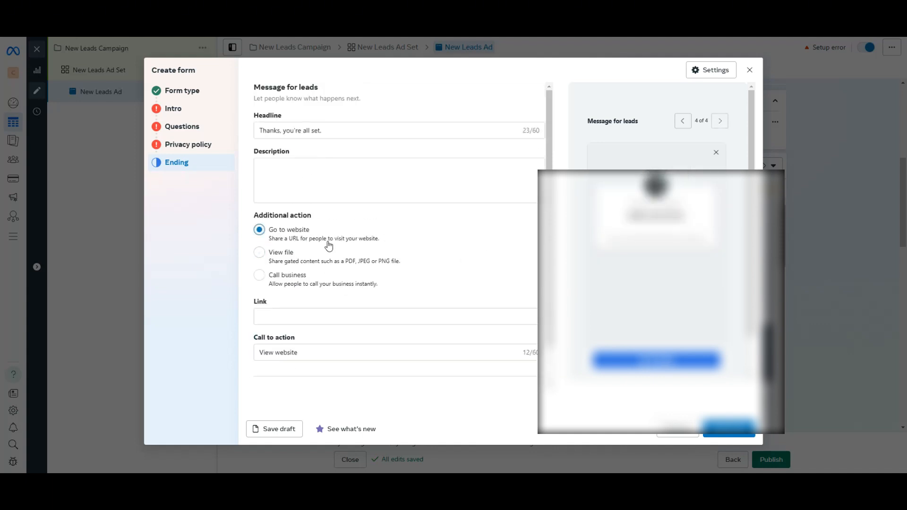
- Review the ending's website link, call to action and Messenger conversation options, leaving the link blank
click(276, 318)
scroll(339, 327, down, 2)
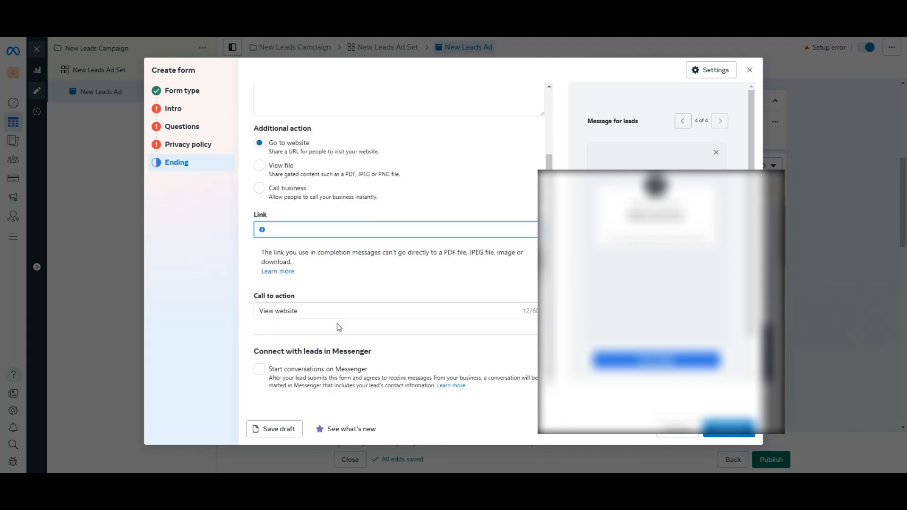
scroll(402, 308, up, 2)
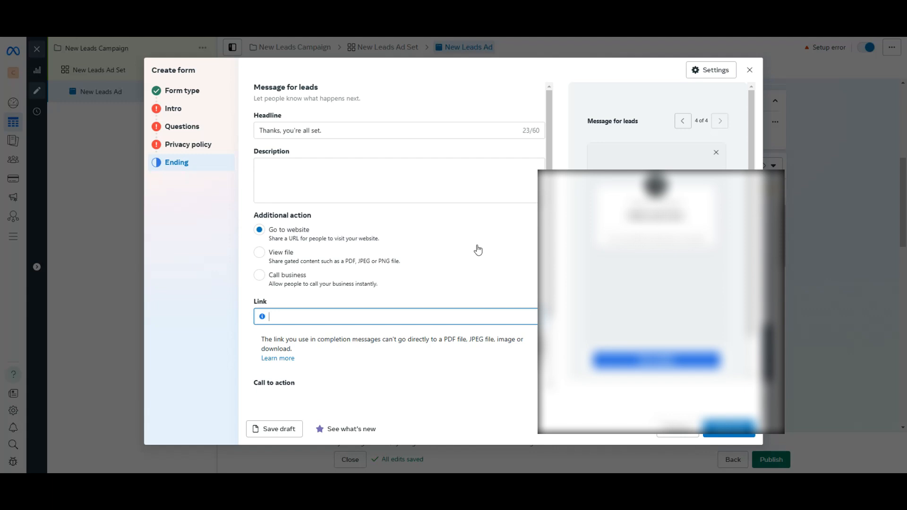
- Open the form's settings from its ending section
click(716, 71)
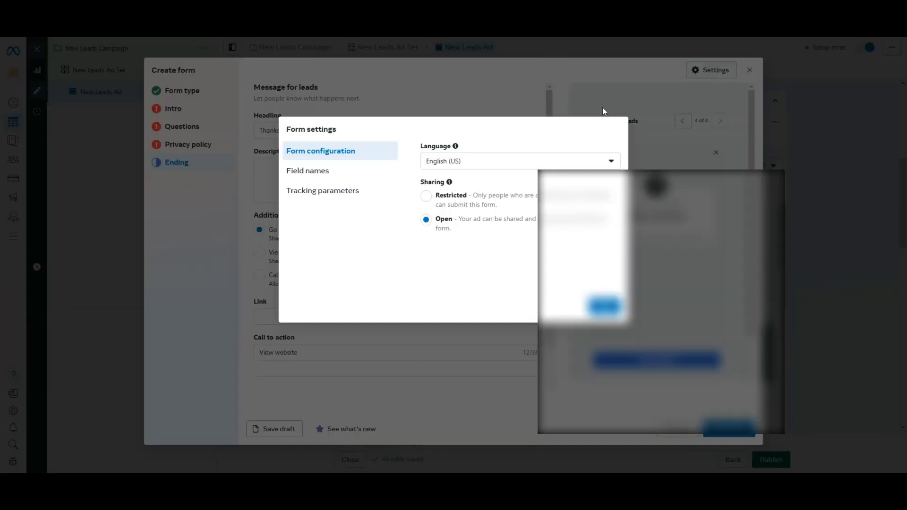